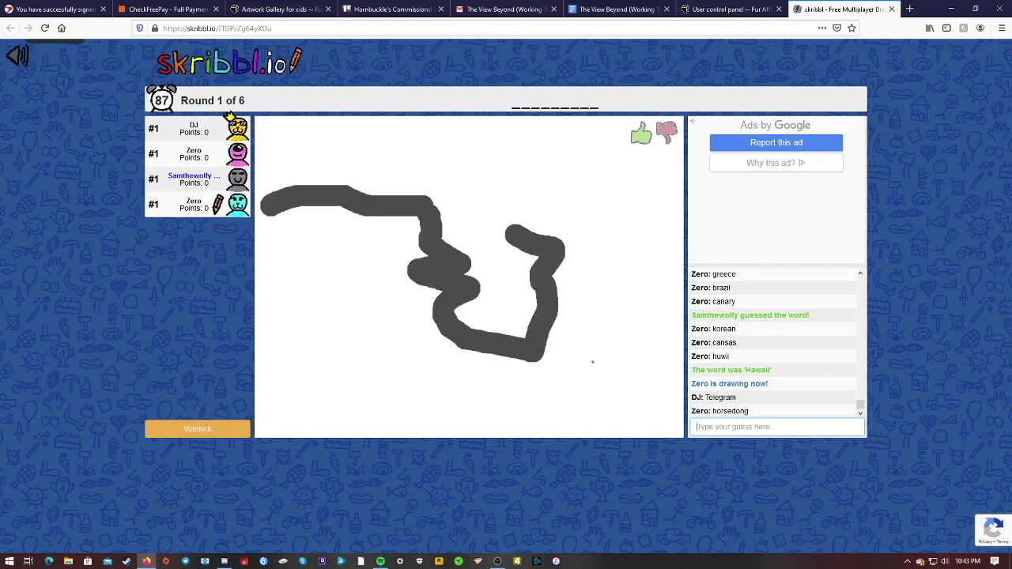
text(vehicle)
- Submit a typed guess for the drawing later revealed as 'radiation'
key(Return)
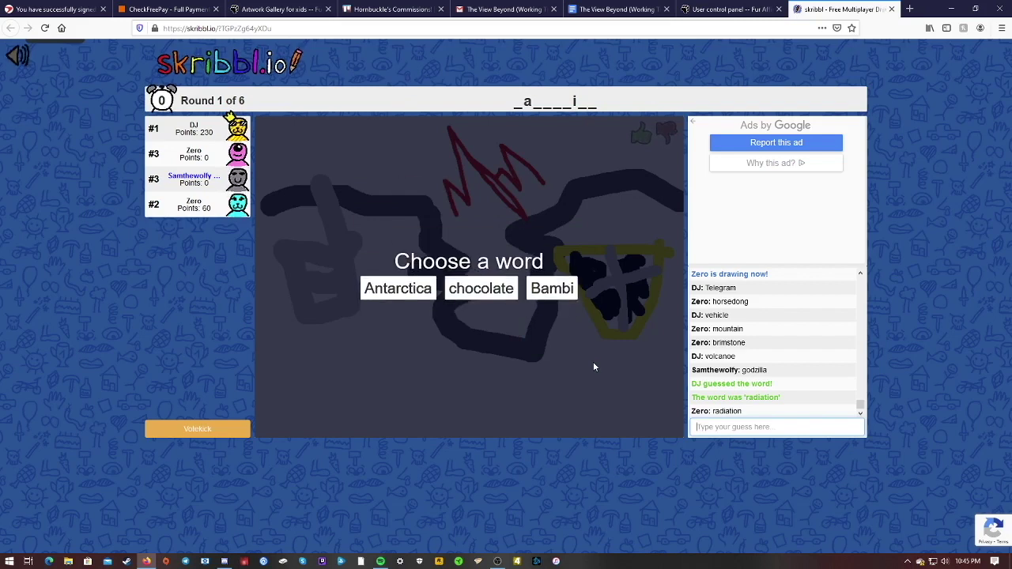
- Pick 'Bambi' and draw a brown deer body with a black eye and nose
click(554, 291)
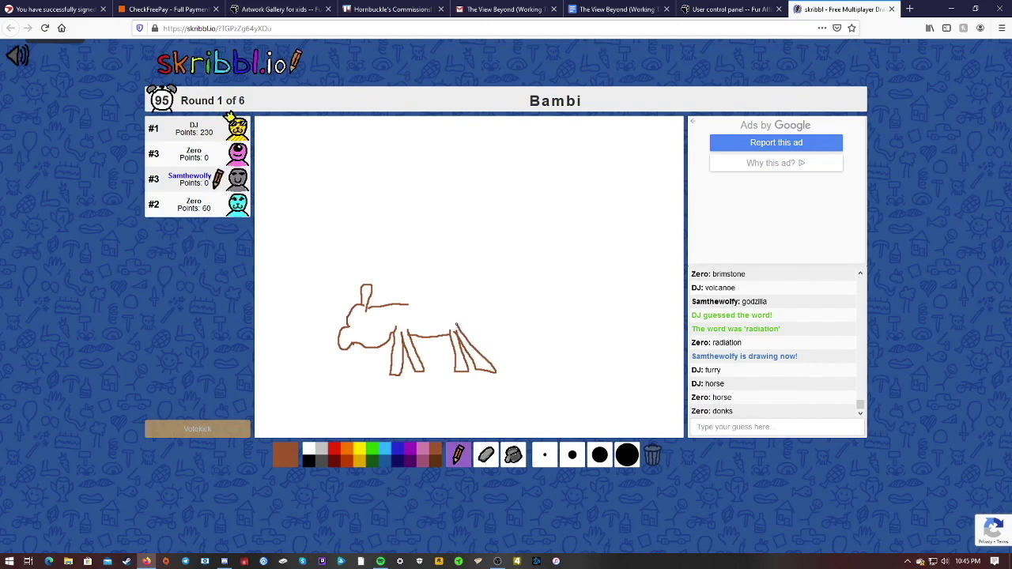
mouse_move(399, 304)
mouse_down()
mouse_move(458, 296)
mouse_move(468, 285)
mouse_up()
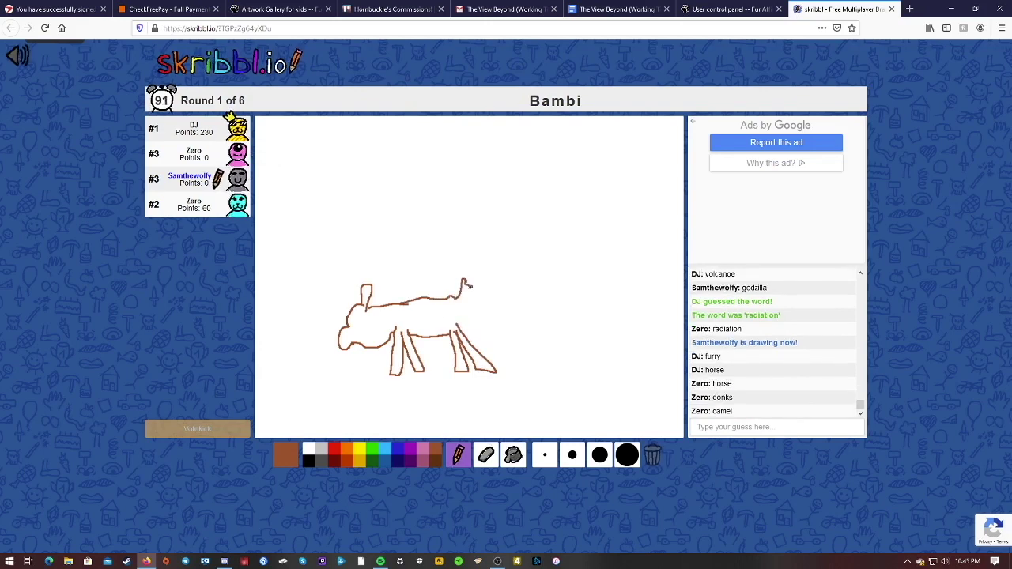
click(309, 457)
click(357, 322)
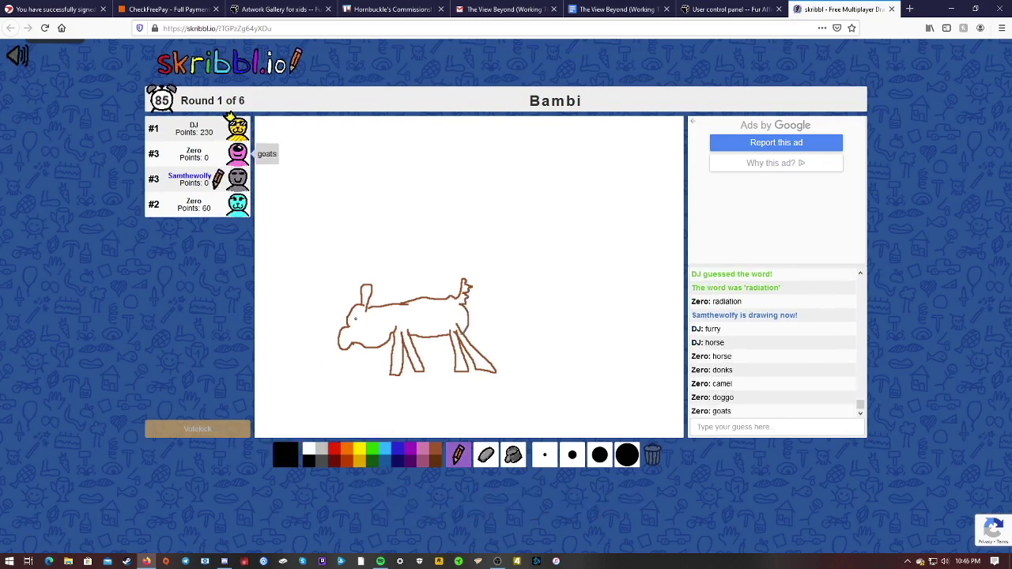
drag(352, 318, 359, 317)
click(337, 331)
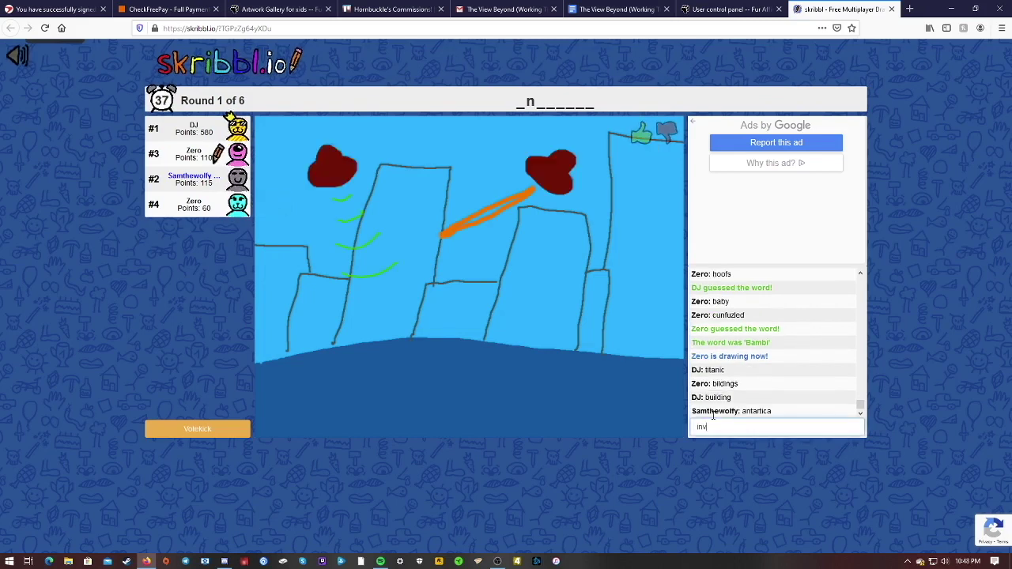
text(asion)
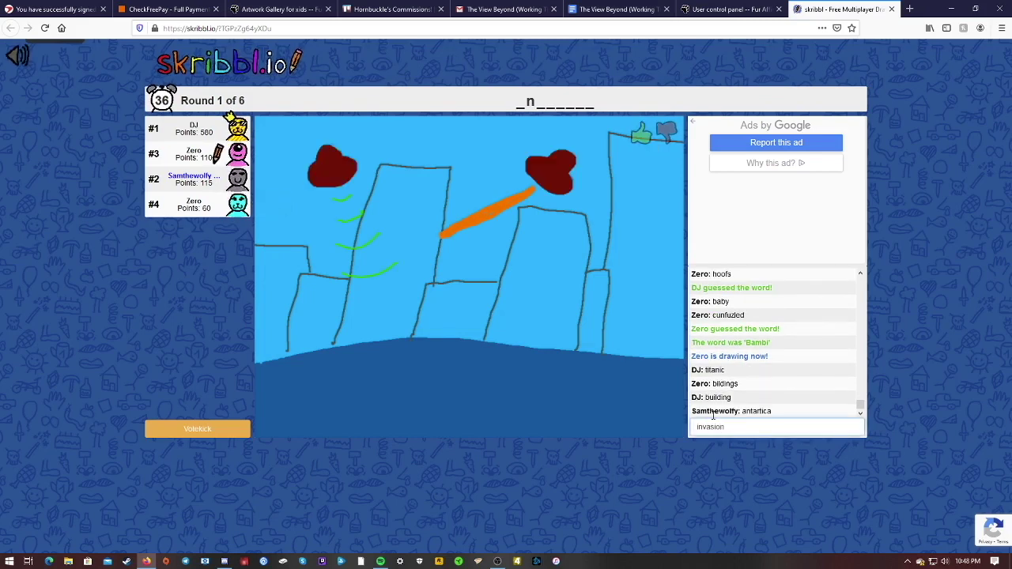
- Submit 'invasion' as the guess for the attacked-buildings drawing
key(Return)
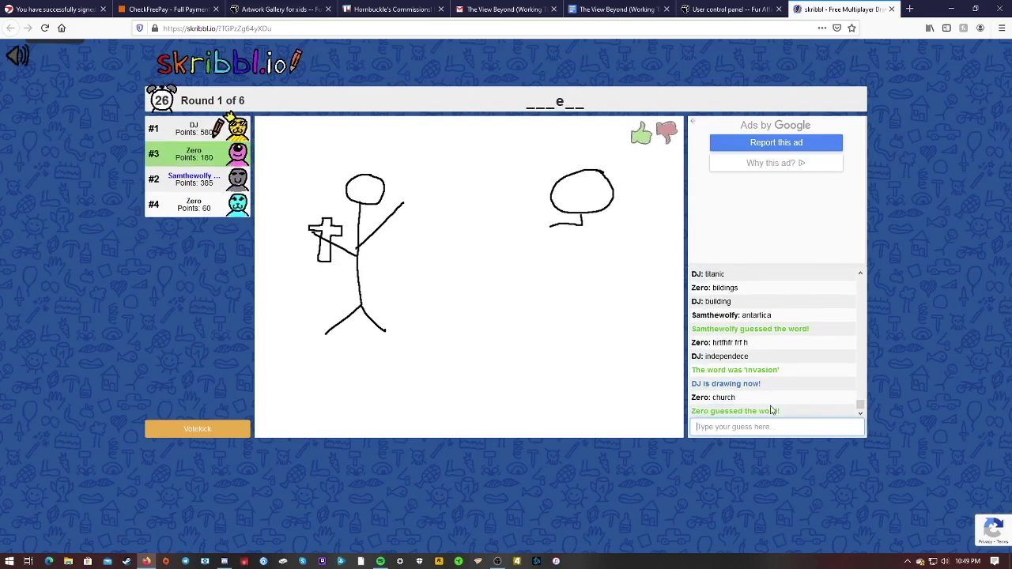
text(reig)
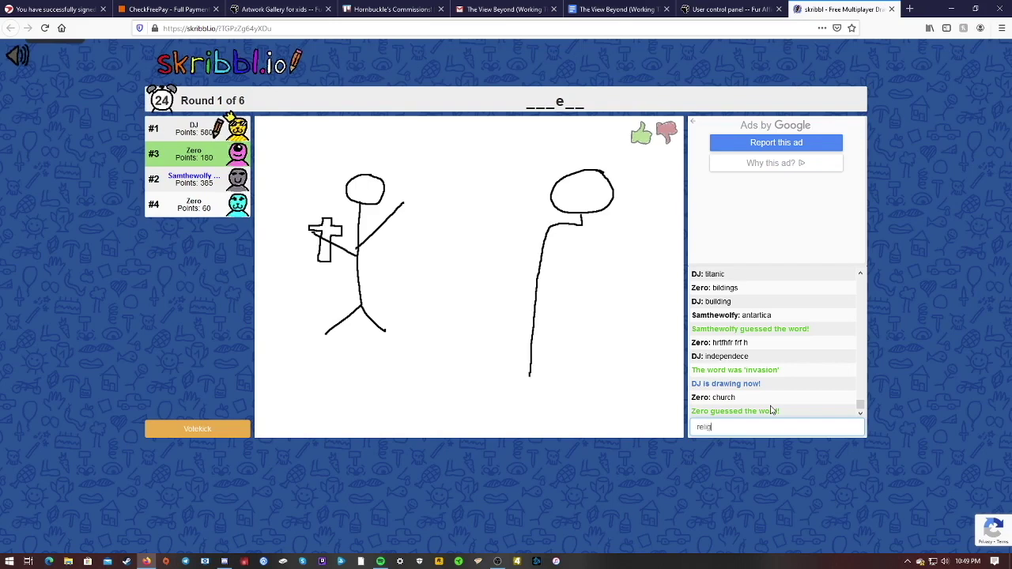
- Delete the last letter of the partial guess for the cross-holding stick figure
key(BackSpace)
key(BackSpace)
key(BackSpace)
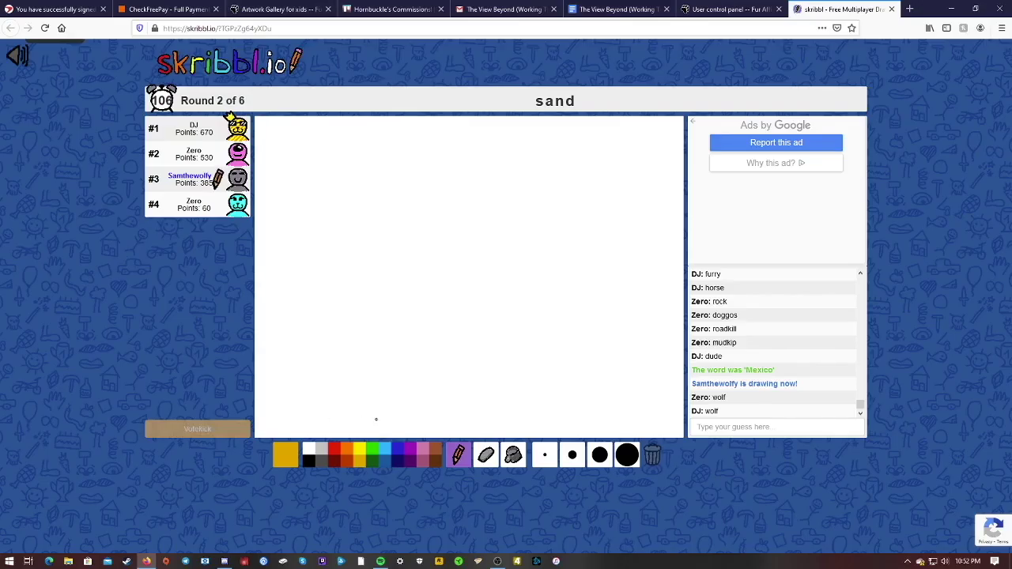
- Draw a yellow wavy line and a blue line, then thick blue shapes with the largest brush
mouse_move(356, 414)
mouse_down()
mouse_move(608, 317)
mouse_move(679, 305)
mouse_up()
click(396, 451)
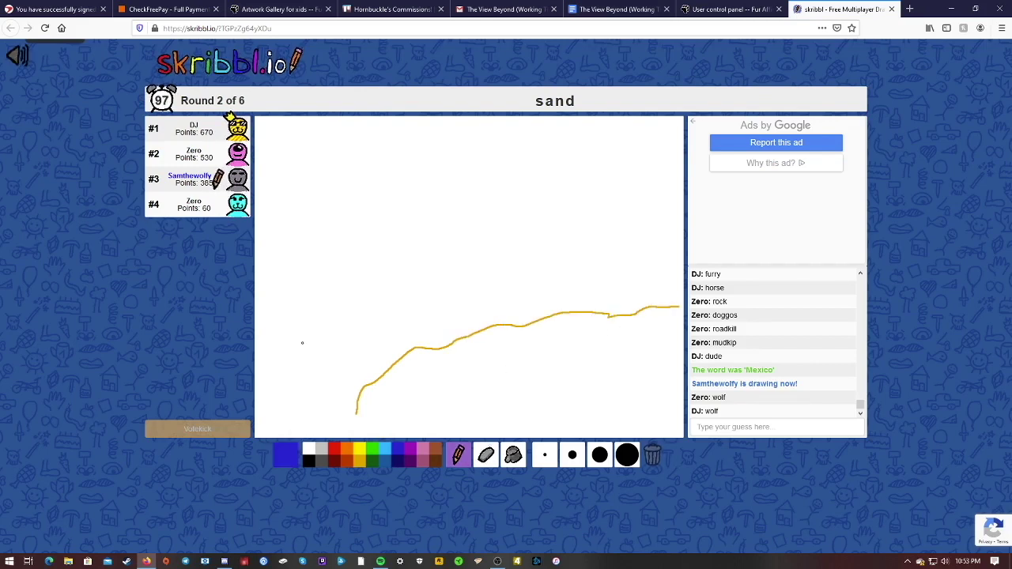
mouse_move(258, 322)
mouse_down()
mouse_move(427, 346)
mouse_move(362, 411)
mouse_up()
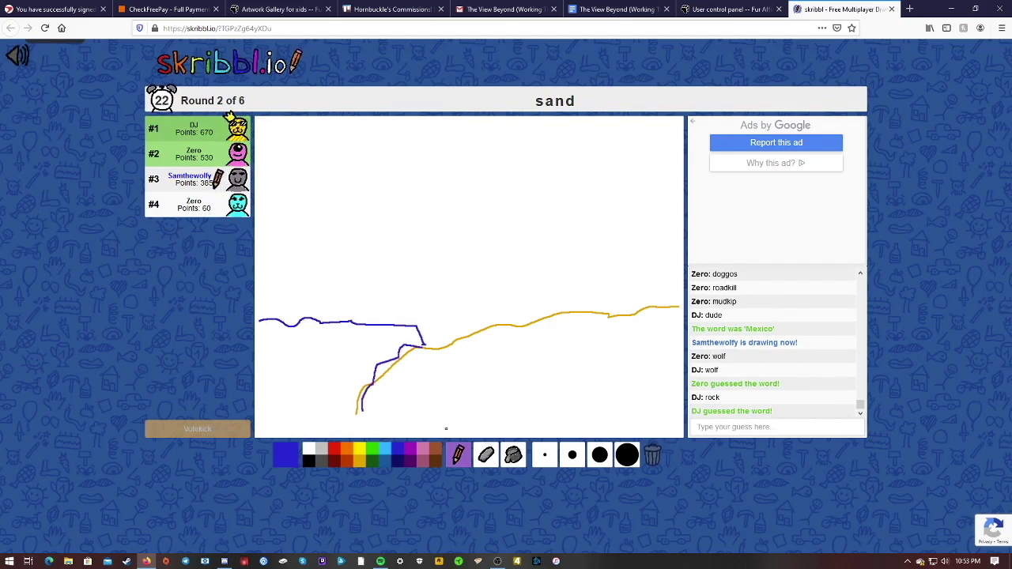
click(626, 454)
drag(316, 355, 514, 336)
drag(347, 237, 569, 229)
click(496, 143)
drag(356, 266, 387, 269)
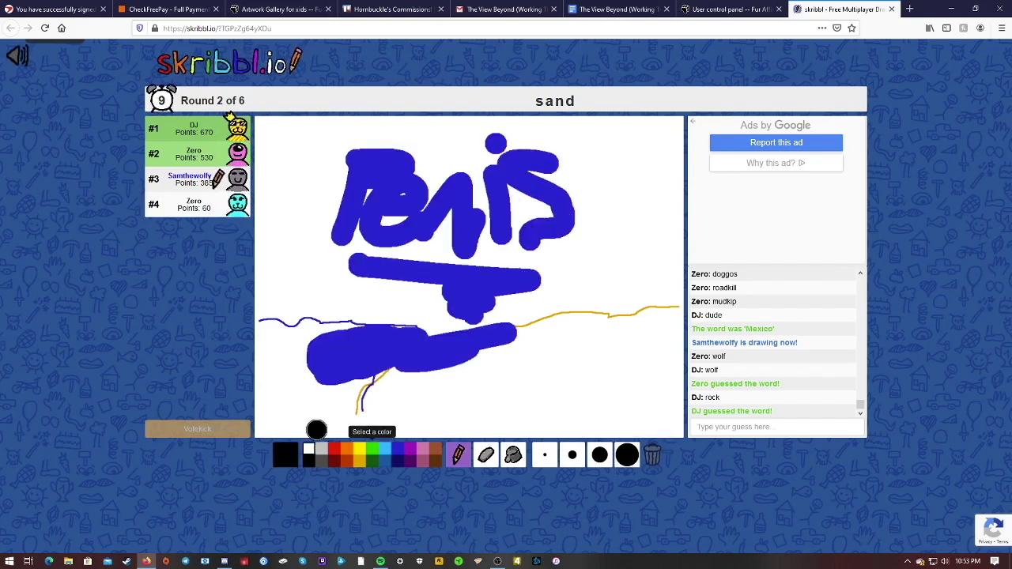
- Add black curved and vertical strokes over the blue lettering with a thinner brush
click(572, 454)
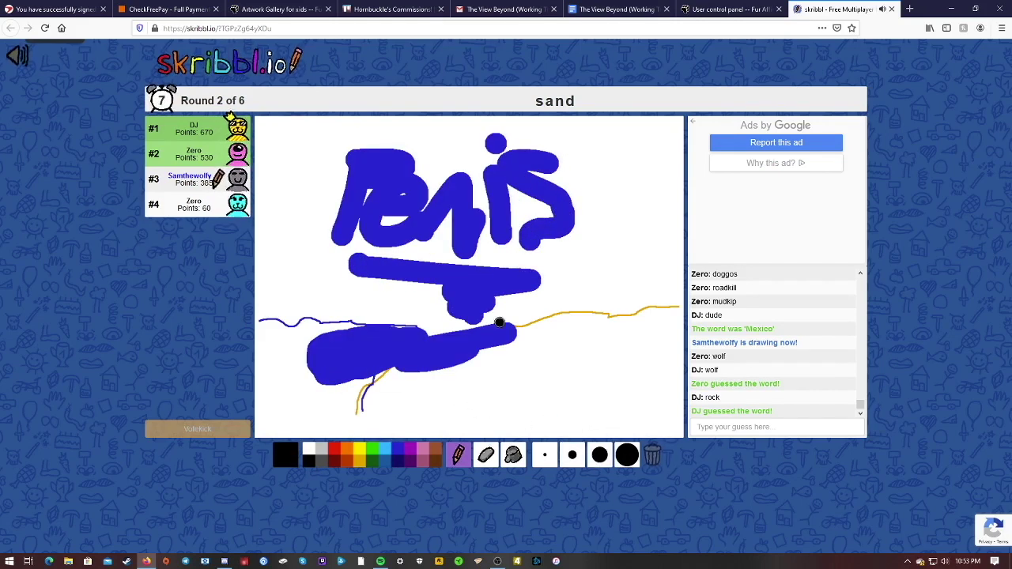
click(486, 454)
mouse_move(326, 166)
mouse_down()
mouse_move(335, 215)
mouse_move(427, 225)
mouse_move(482, 197)
mouse_move(420, 200)
mouse_up()
drag(553, 138, 554, 229)
drag(585, 142, 585, 229)
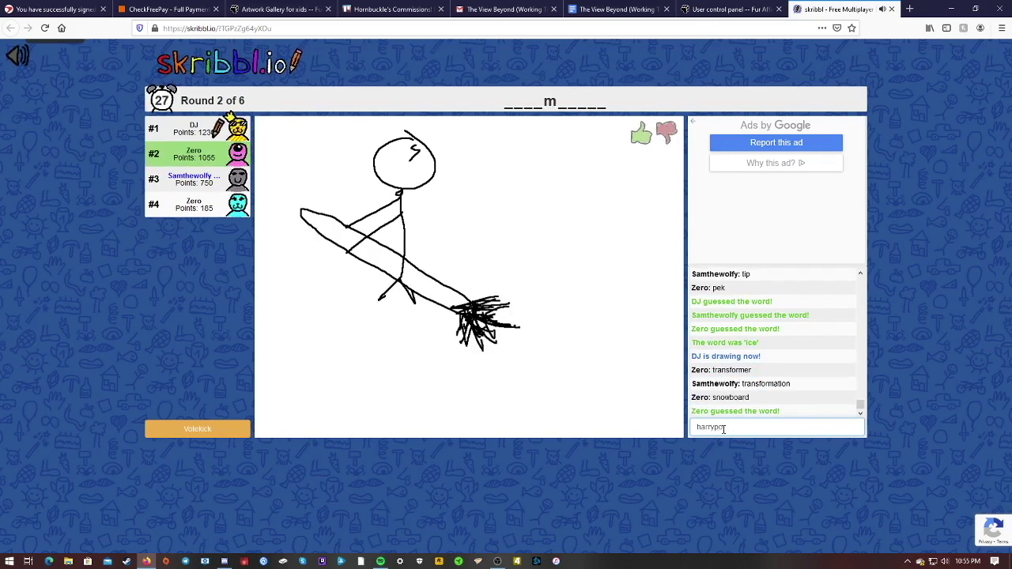
text(potter)
- Submit 'harrypotter' as the guess for DJ's stick figure on a broom
key(Return)
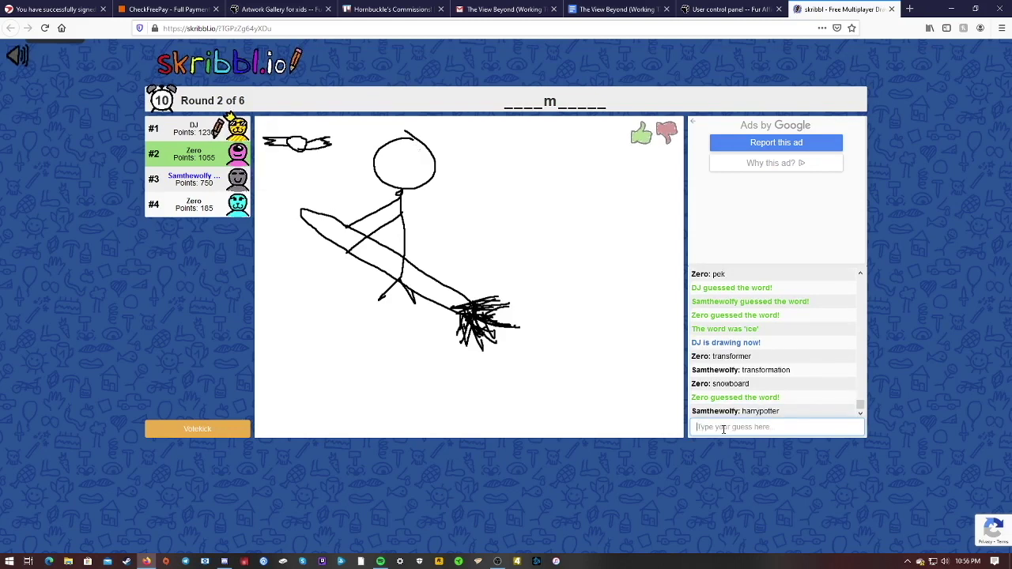
text(broom)
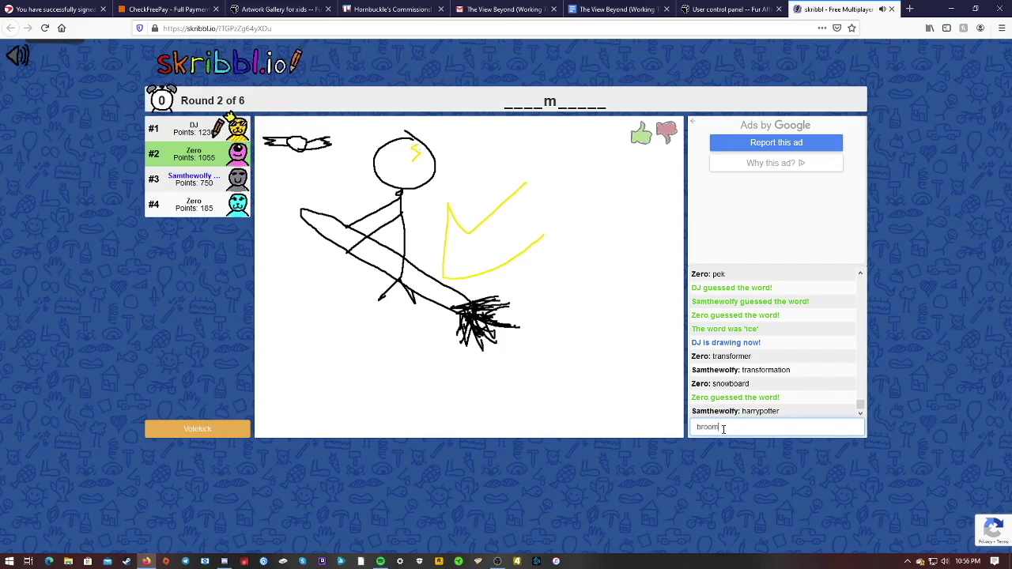
text(st)
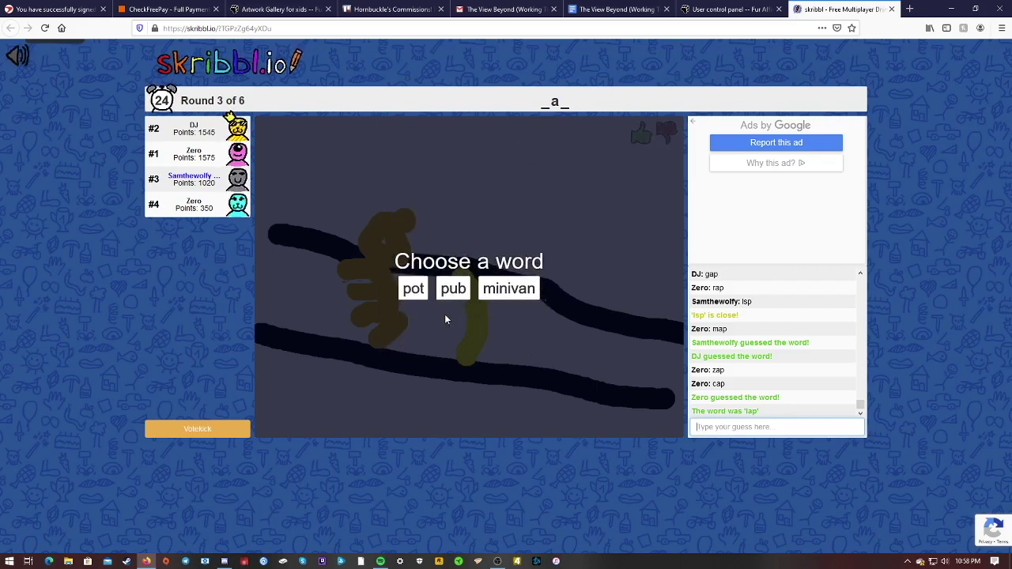
- Pick 'pot' and draw a tall pot with a stem beside a detailed round face
click(413, 289)
mouse_move(408, 280)
mouse_down()
mouse_move(398, 202)
mouse_move(427, 188)
mouse_move(395, 192)
mouse_up()
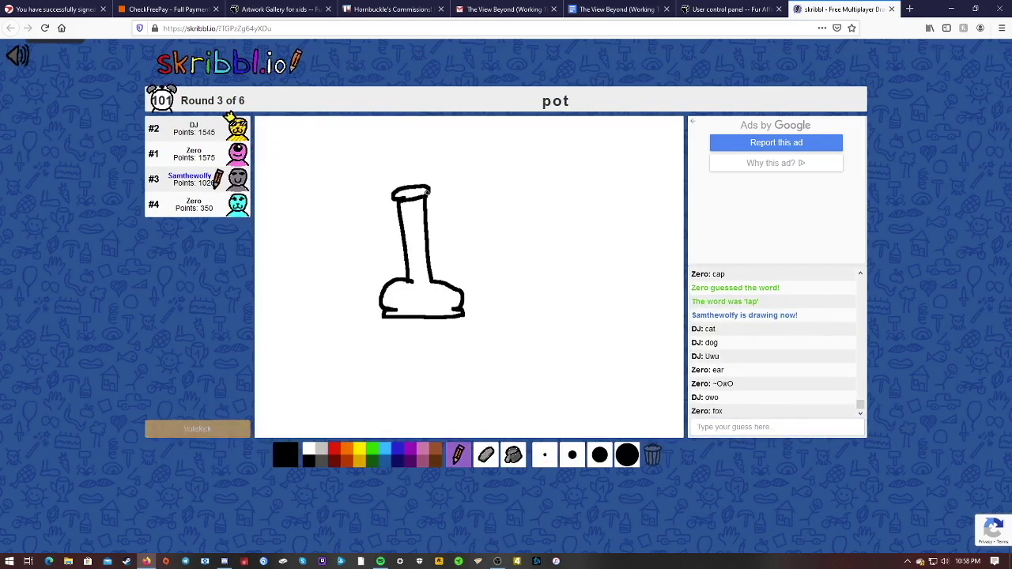
drag(452, 284, 465, 273)
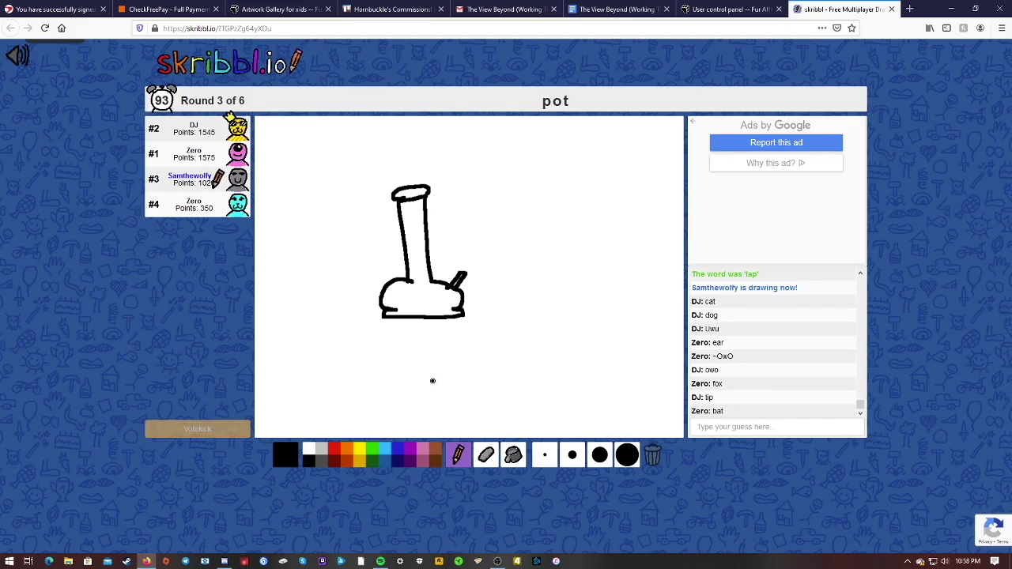
drag(514, 183, 498, 203)
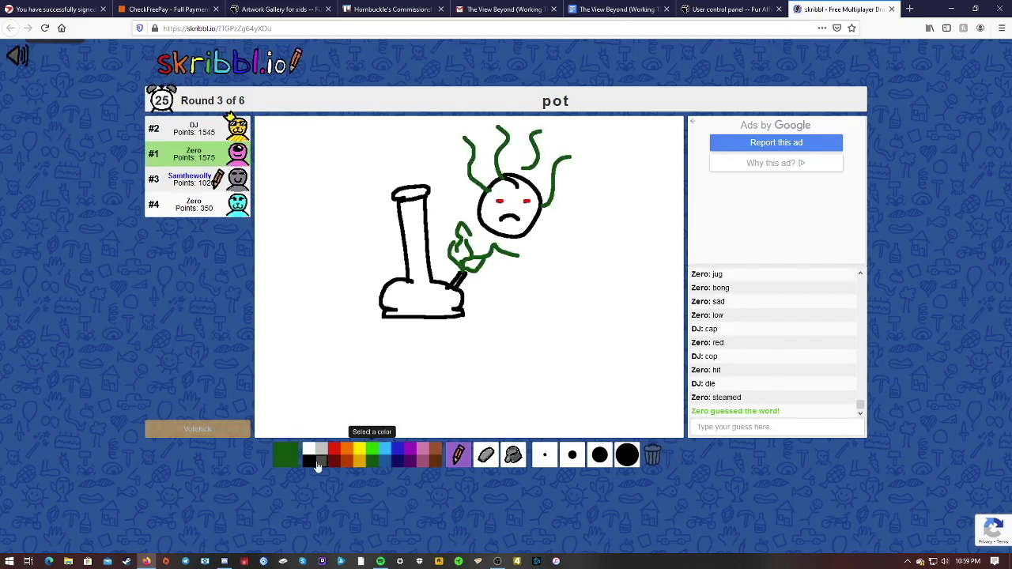
mouse_move(540, 294)
mouse_down()
mouse_move(540, 323)
mouse_move(562, 292)
mouse_move(570, 321)
mouse_up()
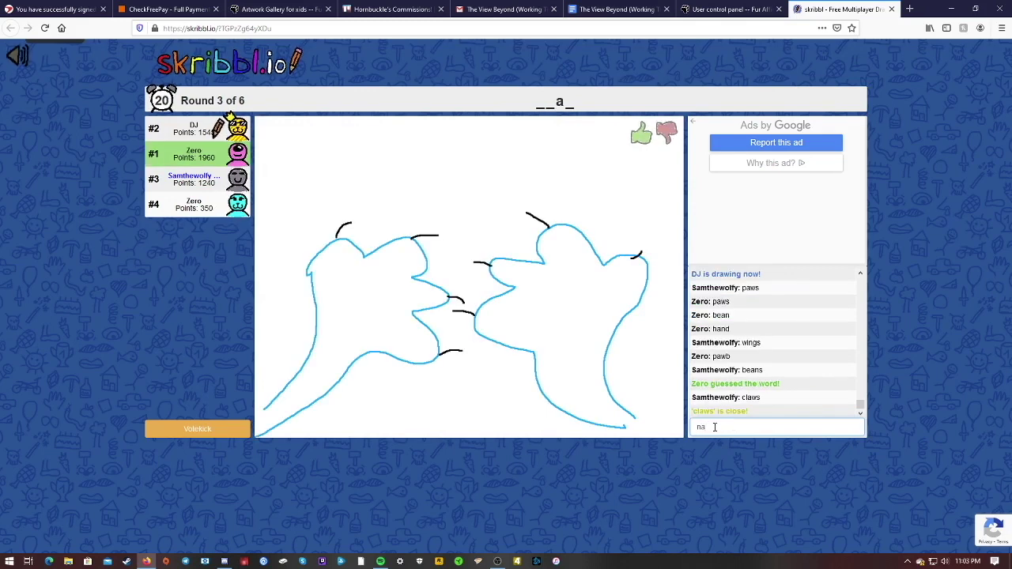
- Clear the half-typed text and submit 'claw' for the paw drawing
key(BackSpace)
key(BackSpace)
text(claw)
key(Return)
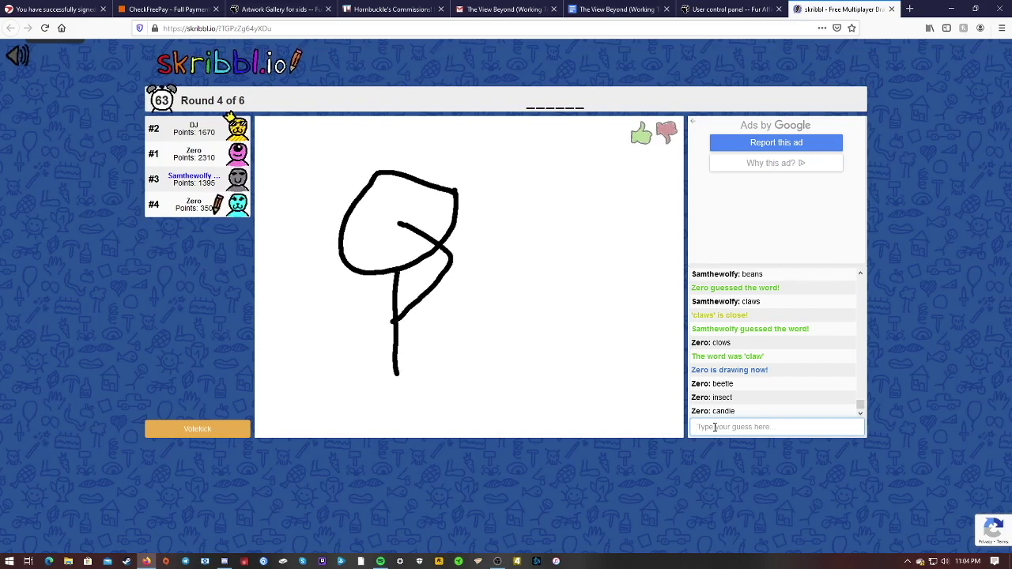
text(c)
- Delete the stray letter from the guess box while watching the drawing
key(BackSpace)
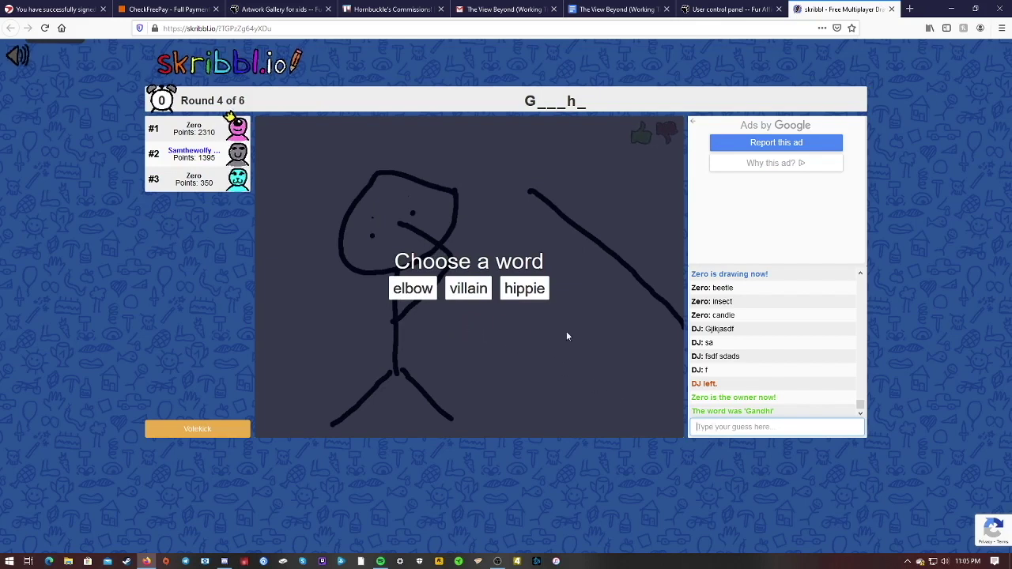
- Pick 'villain' and draw the figure's body and an arrow beside the BAD GUY label
click(468, 288)
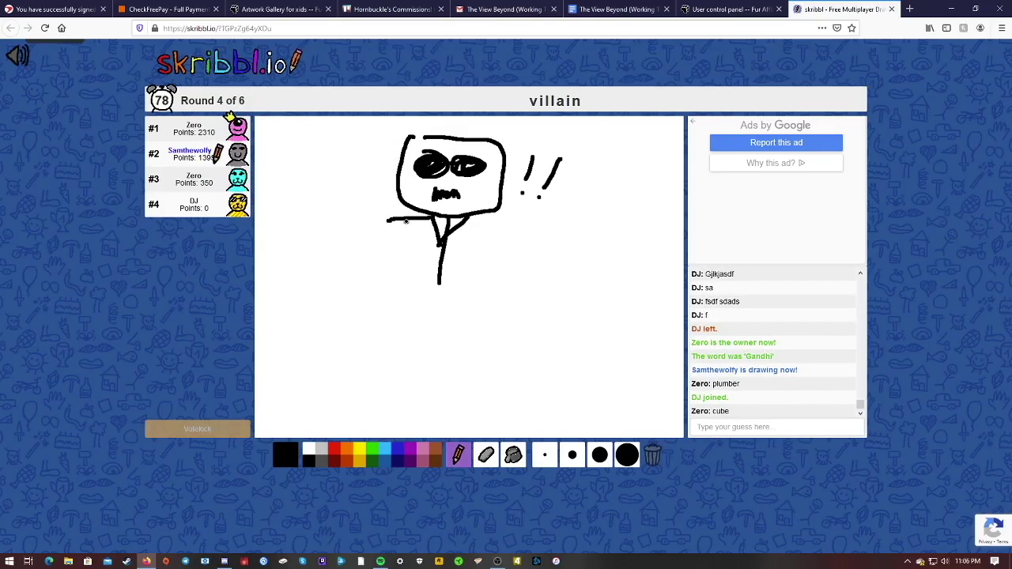
drag(427, 278, 506, 279)
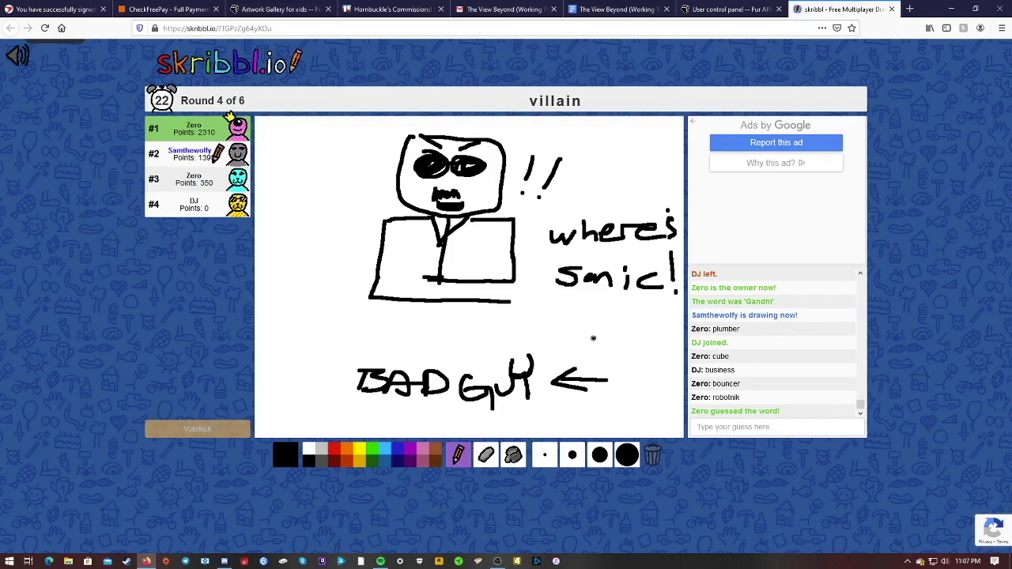
drag(594, 360, 590, 304)
drag(583, 320, 601, 322)
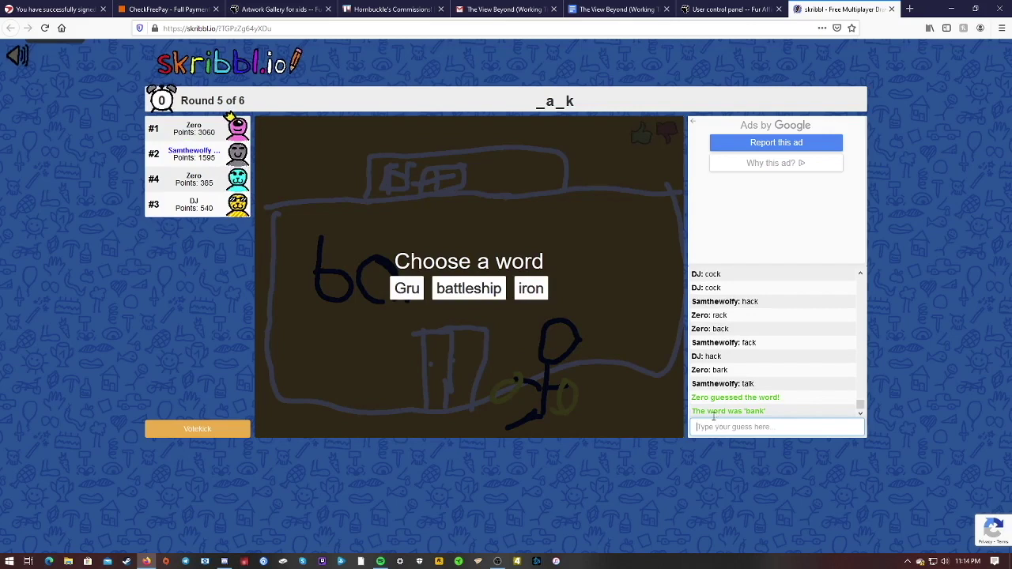
- Pick Gru as the word, then sketch his head, long pointed nose and eye dots
click(407, 288)
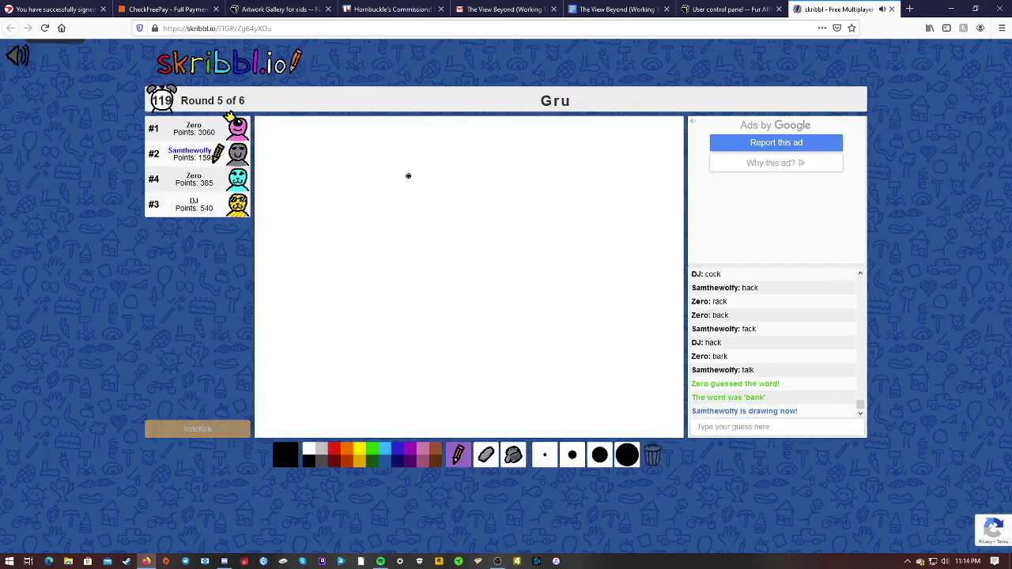
mouse_move(394, 189)
mouse_down()
mouse_move(445, 202)
mouse_move(424, 240)
mouse_move(442, 208)
mouse_move(430, 215)
mouse_up()
click(421, 208)
click(415, 204)
click(432, 196)
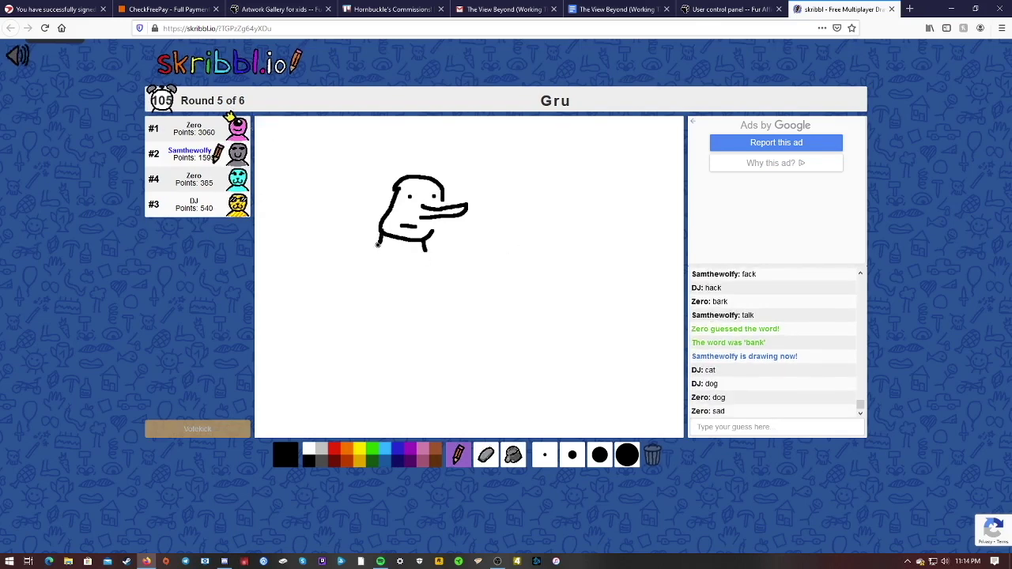
- Add the scarf line, round body, both thin arms and a leg
mouse_move(378, 241)
mouse_down()
mouse_move(427, 253)
mouse_move(361, 242)
mouse_move(316, 282)
mouse_up()
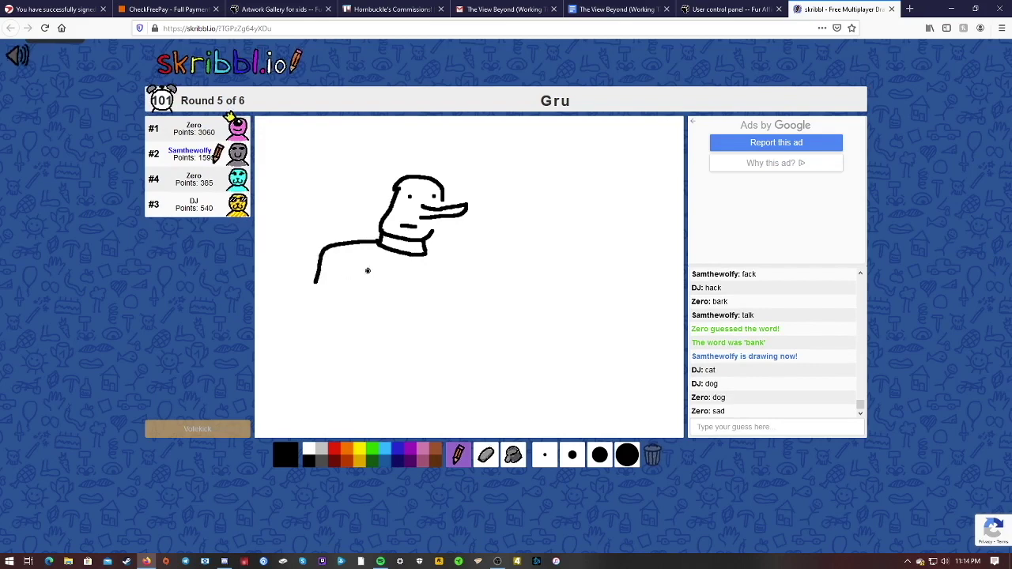
drag(376, 253, 340, 366)
drag(429, 253, 498, 315)
drag(393, 331, 399, 379)
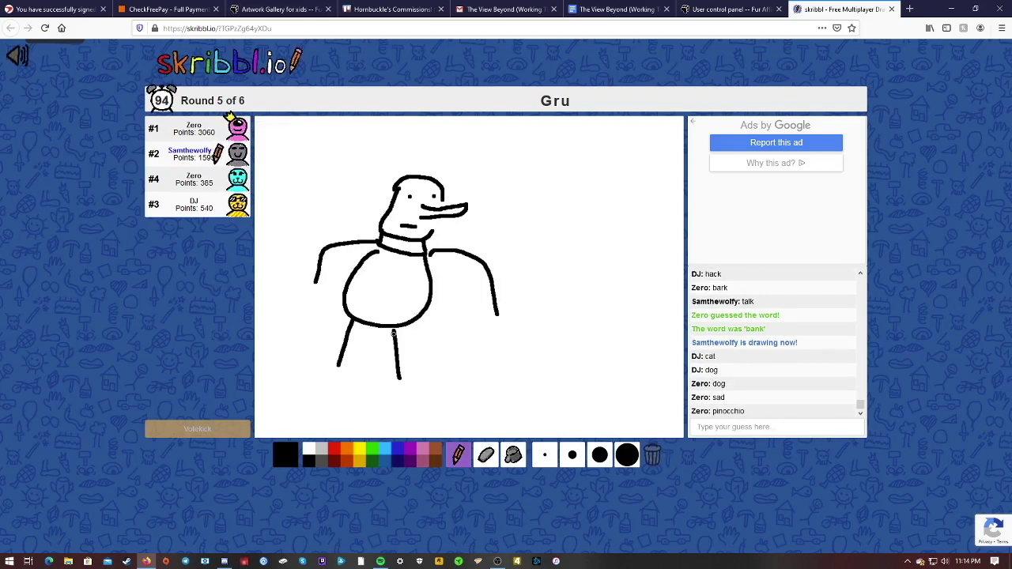